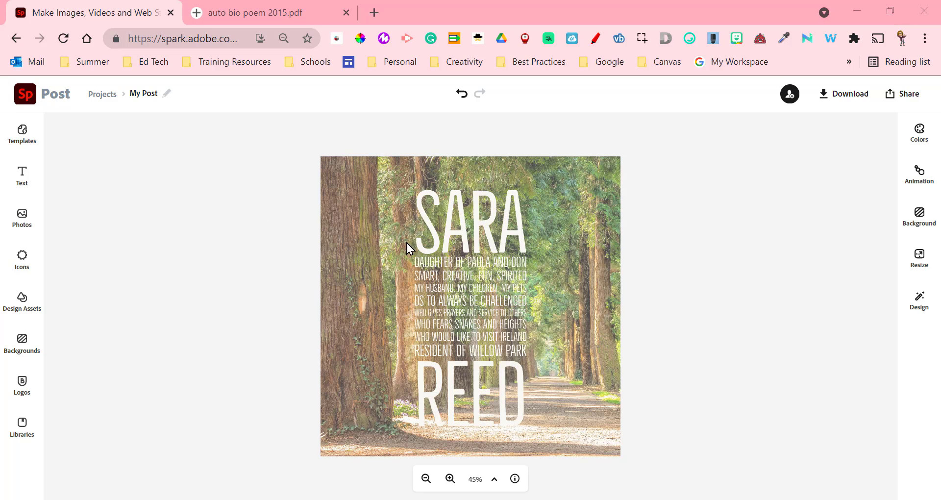
Review the wording of the poem text box and the available text templates
click(463, 259)
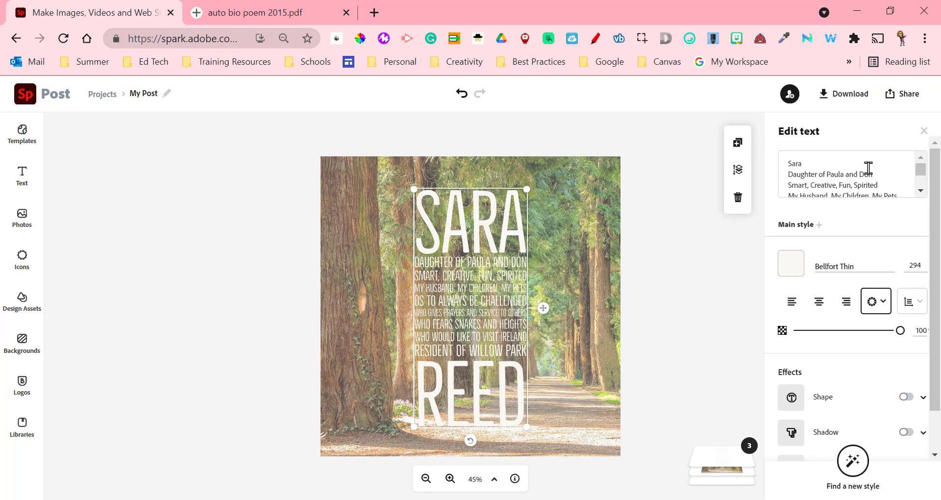
click(919, 175)
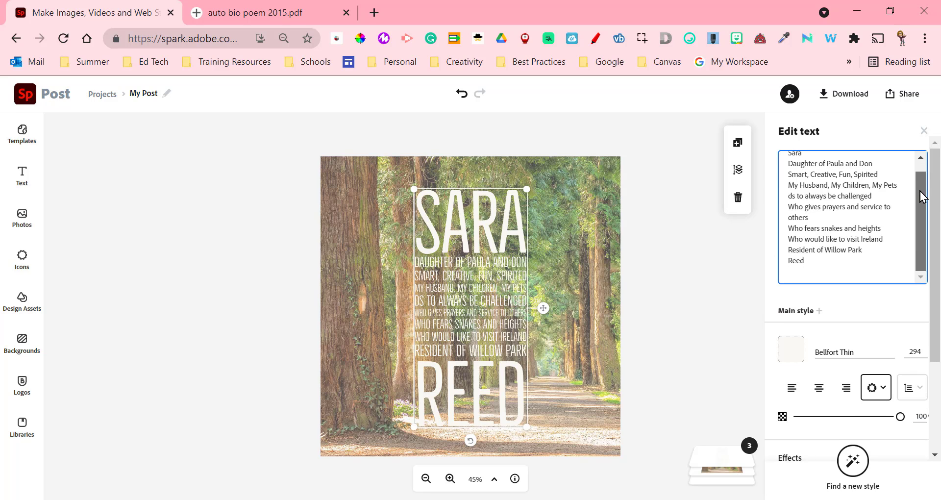
click(19, 185)
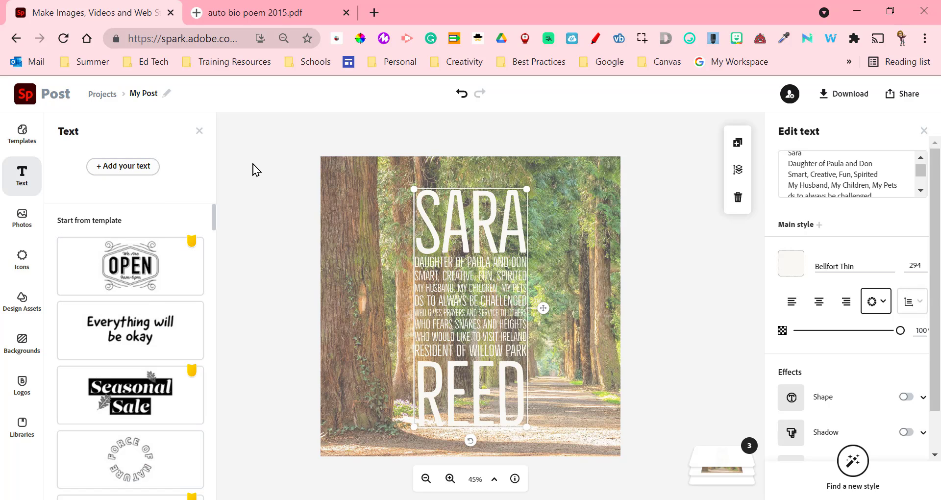
Delete the forest path photo behind the poem text
click(328, 201)
click(347, 204)
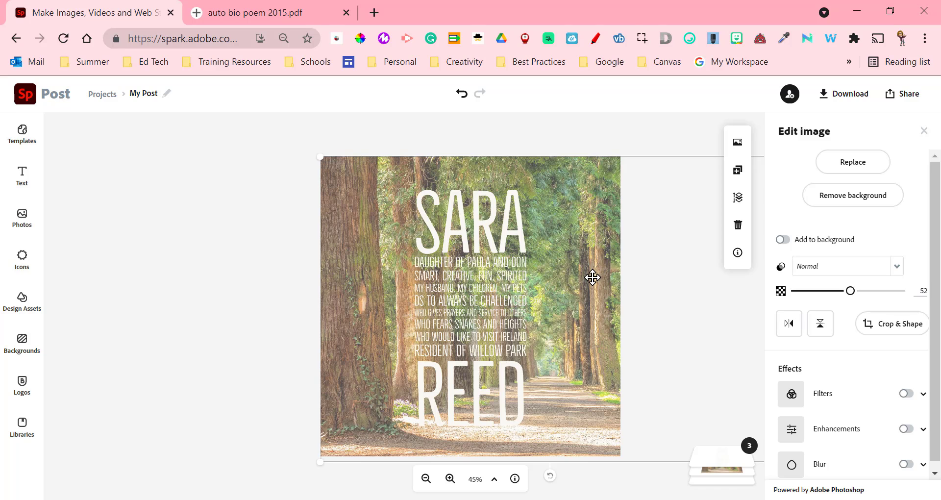
key(Delete)
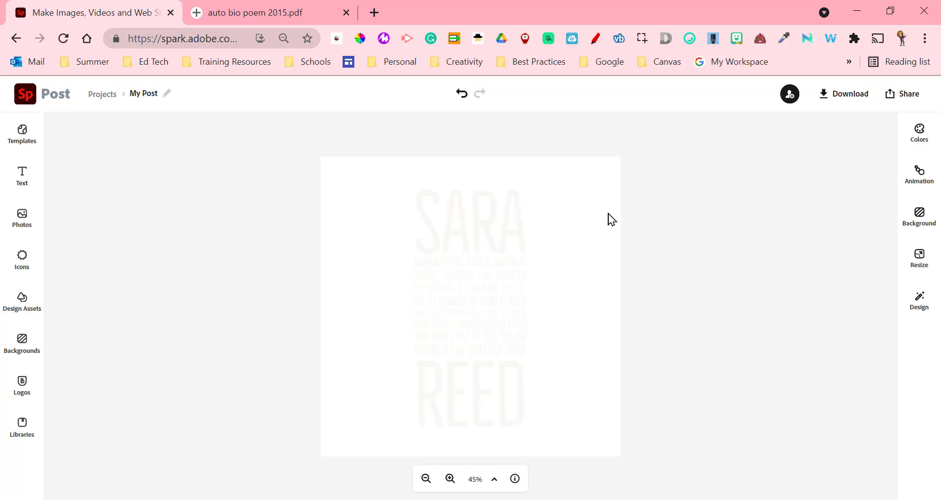
key(ctrl+z)
click(581, 240)
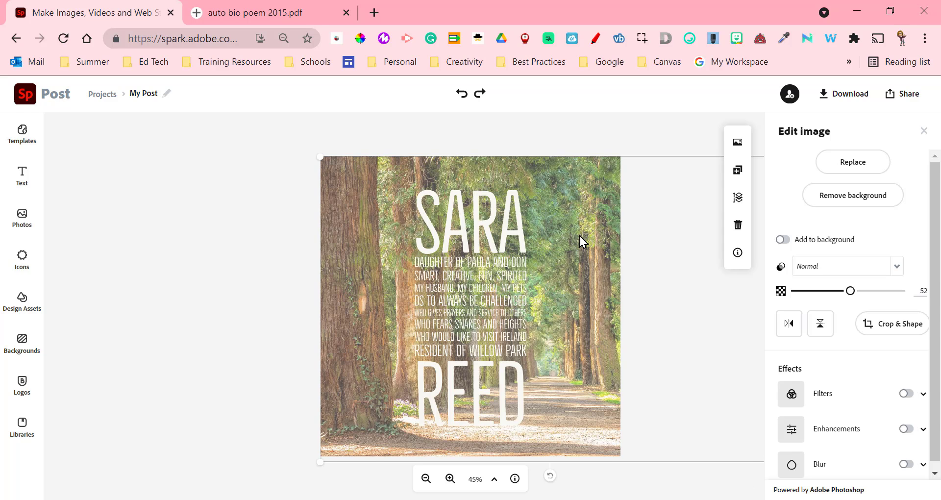
key(Delete)
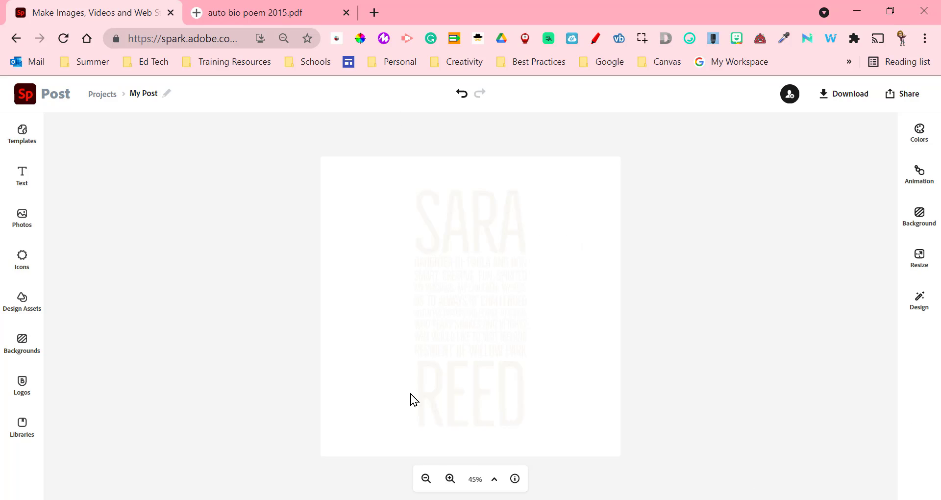
Add the free photo of the tree-lined road with fallen leaves from the "trees" results to the post
click(19, 216)
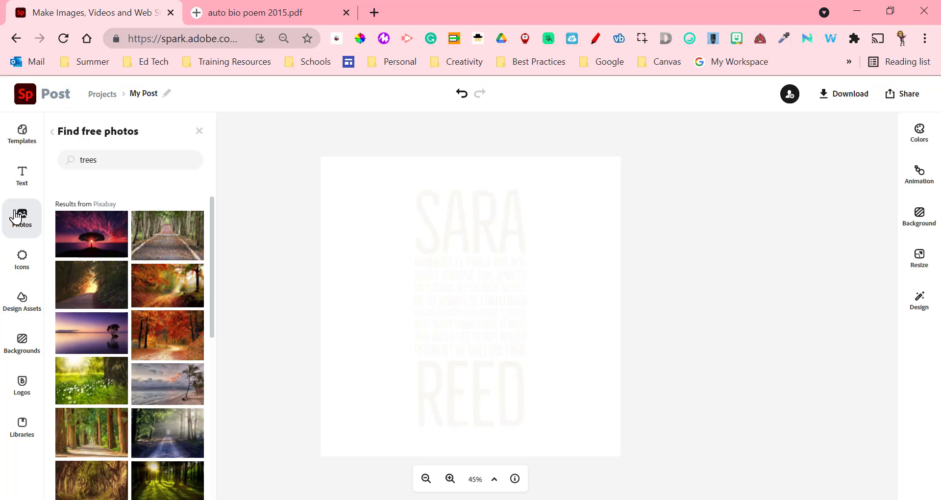
click(18, 216)
click(128, 253)
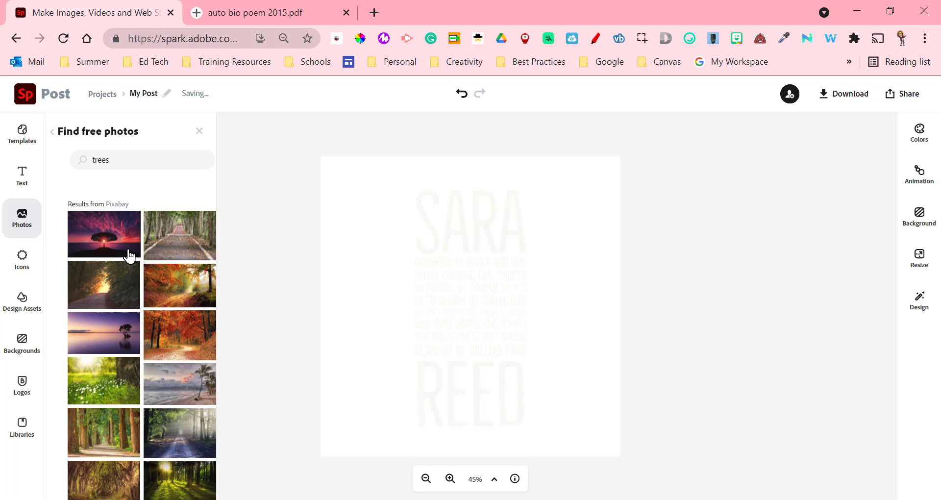
click(167, 235)
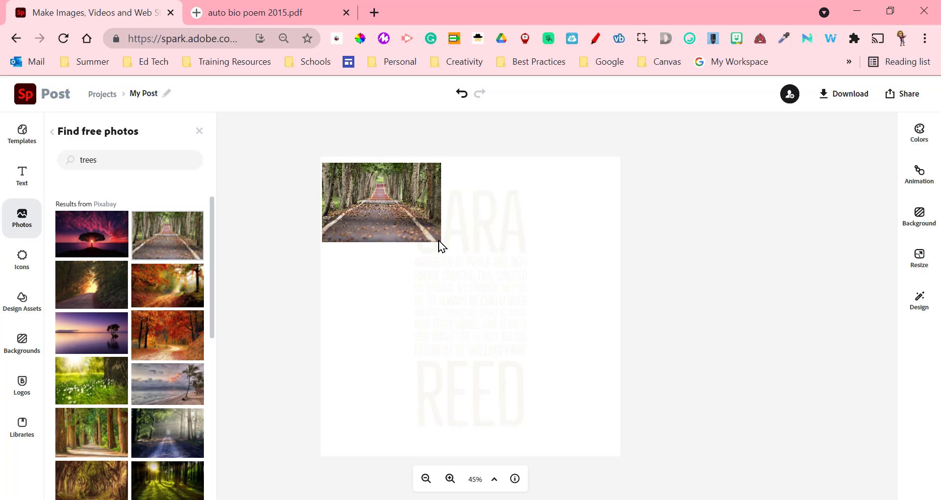
click(406, 230)
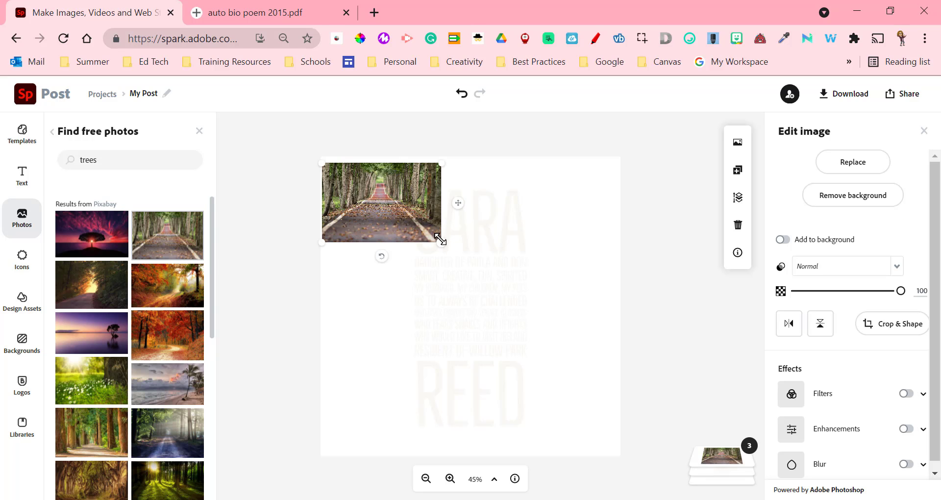
Enlarge the road photo and reposition it so it covers the whole canvas
drag(441, 240, 569, 328)
drag(579, 382, 792, 499)
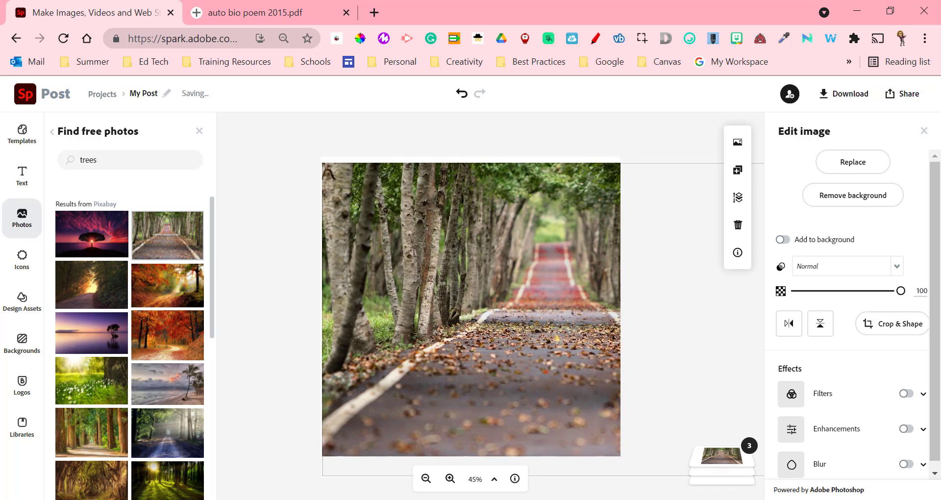
mouse_move(549, 327)
mouse_down()
mouse_move(479, 330)
mouse_move(542, 332)
mouse_up()
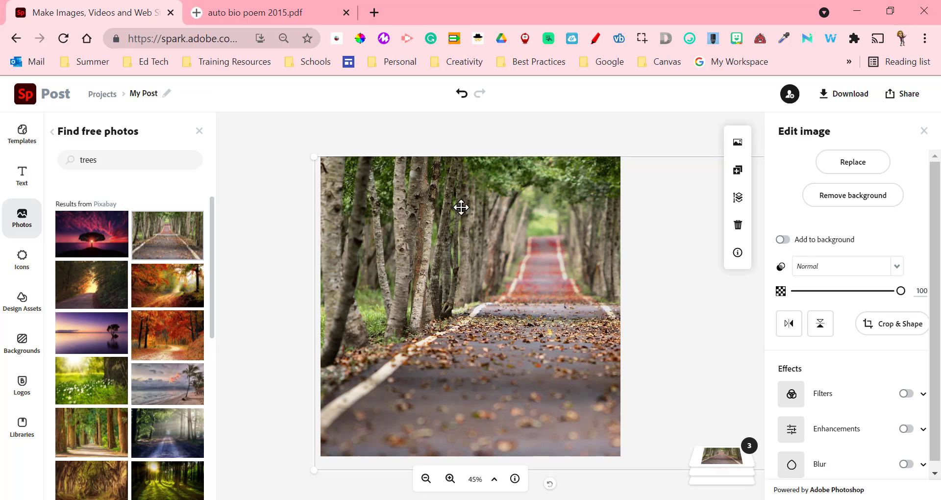
Try shifting the road photo slightly sideways and moving it behind the poem text, and bring it back to the front
drag(422, 244, 408, 253)
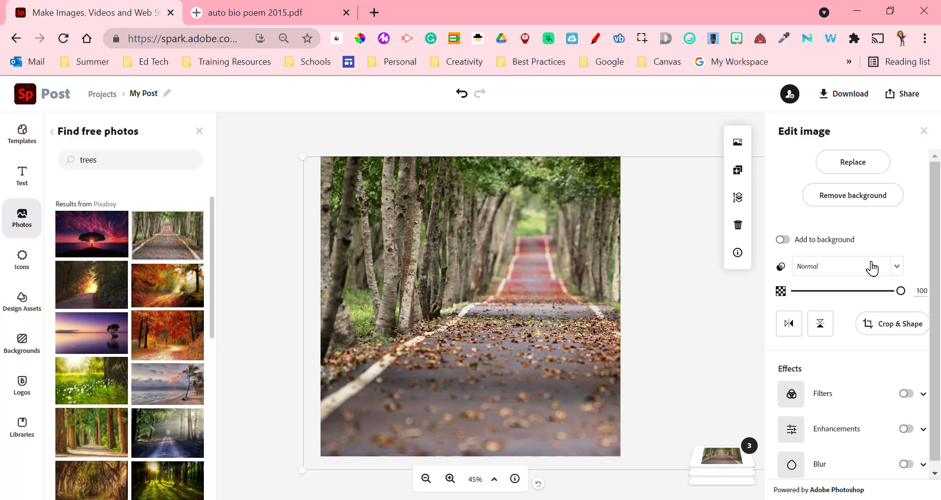
click(737, 201)
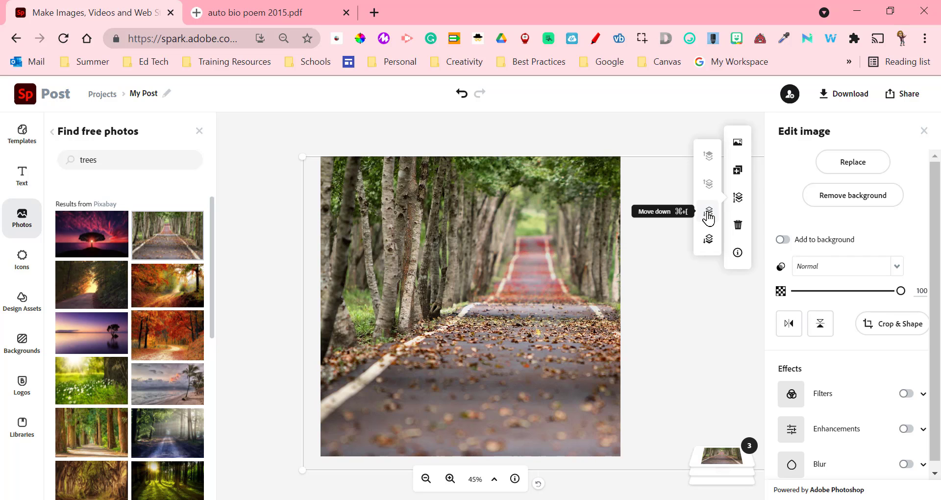
click(708, 218)
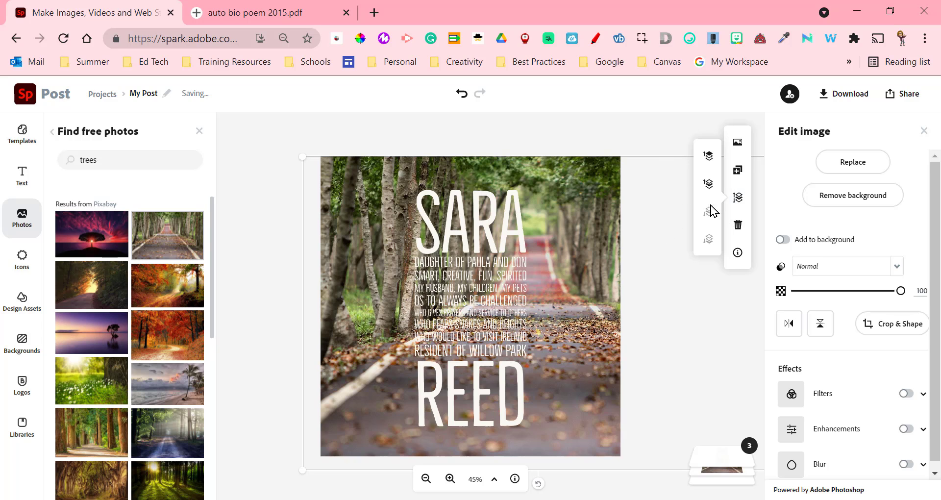
click(708, 162)
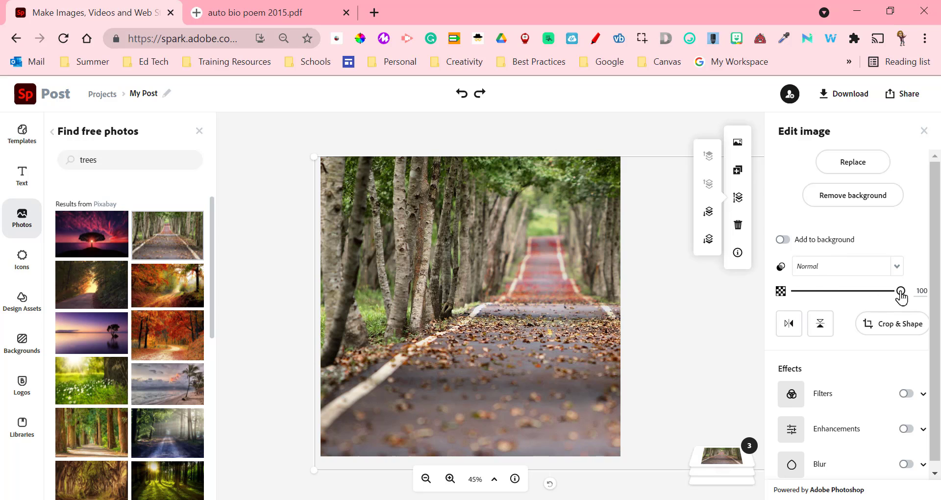
Set the road photo's opacity to 53 and move it down one layer behind the poem text
drag(900, 292, 852, 294)
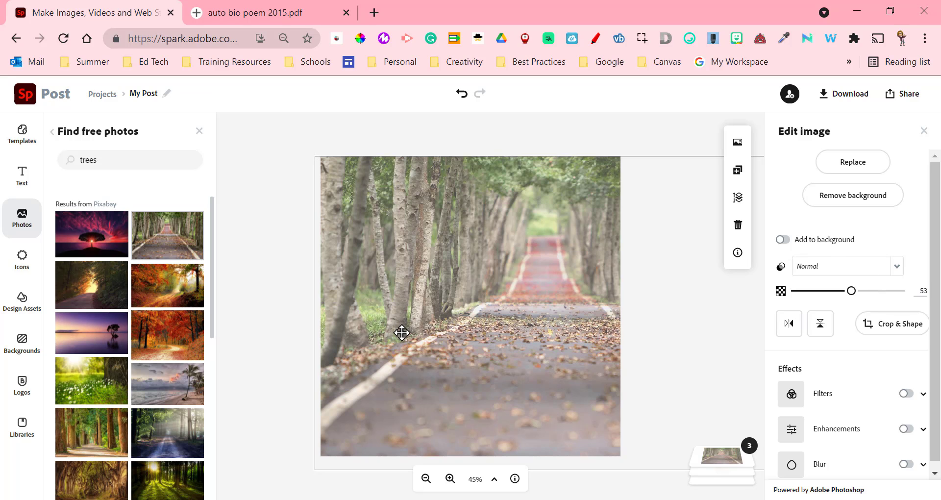
click(738, 198)
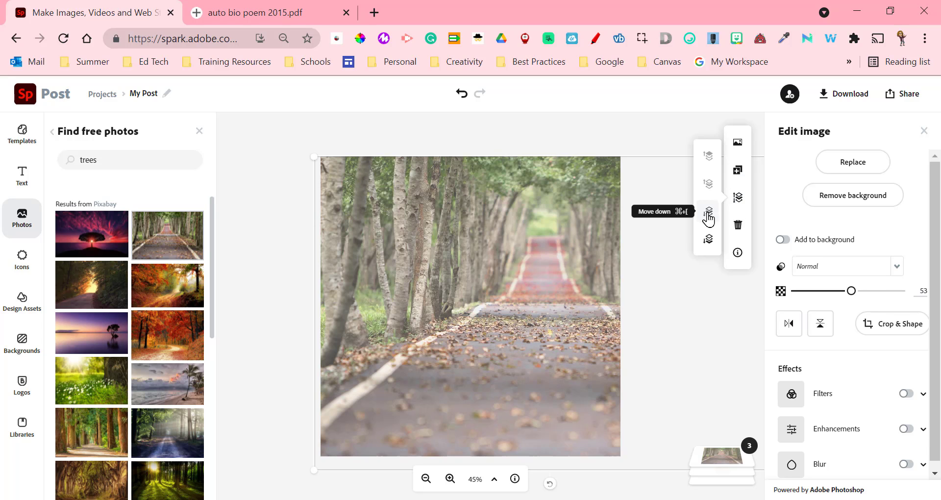
click(708, 211)
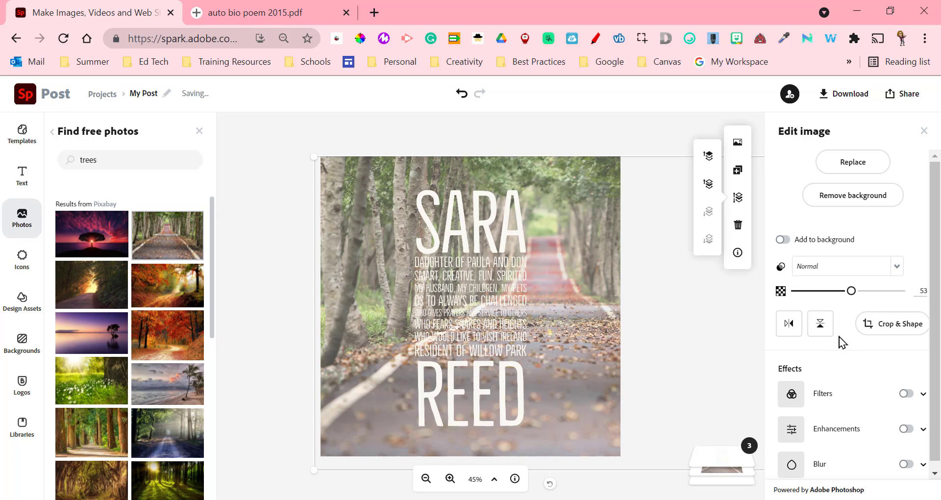
Look at the color options for the poem text and leave its color as it is
click(499, 294)
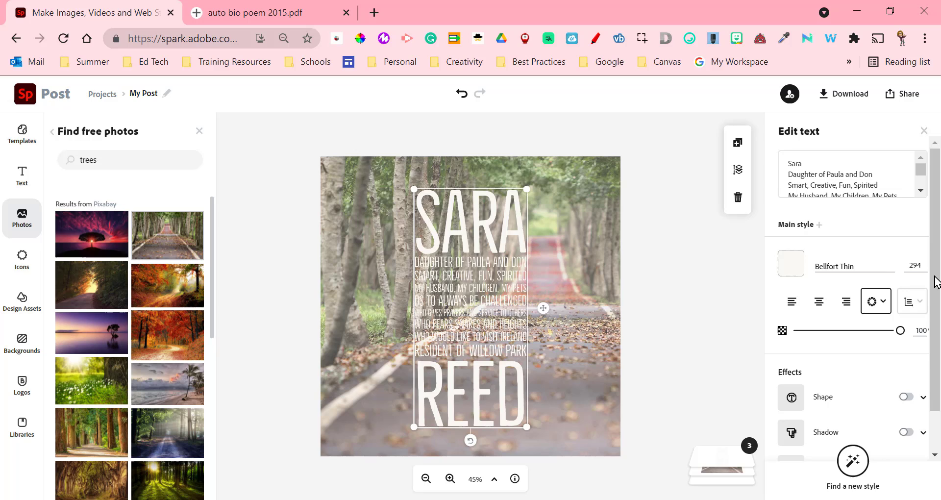
click(791, 265)
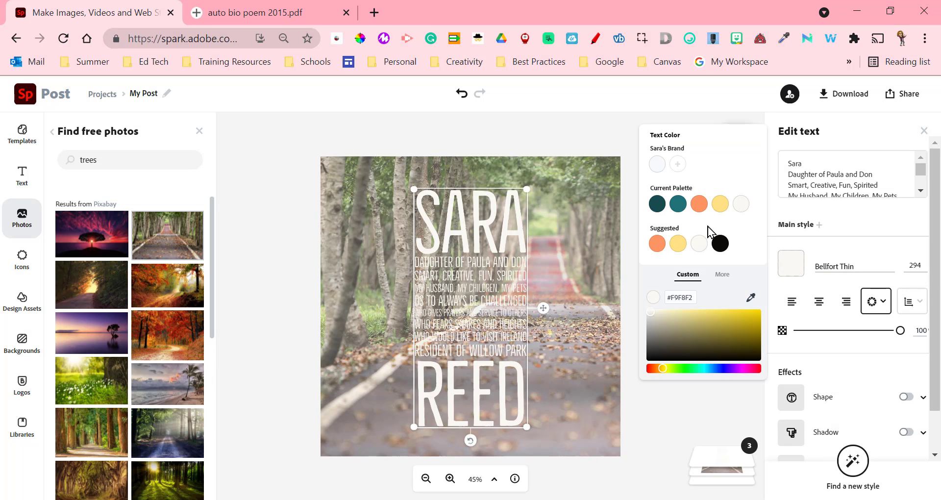
click(598, 131)
click(642, 240)
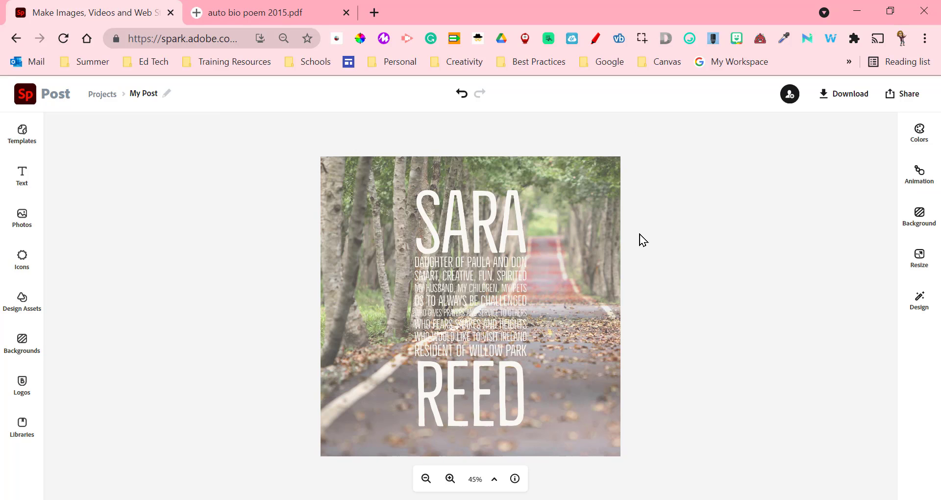
Cycle through the suggested styles for the poem text until it uses the bolder Bellfort font in pale yellow
click(493, 265)
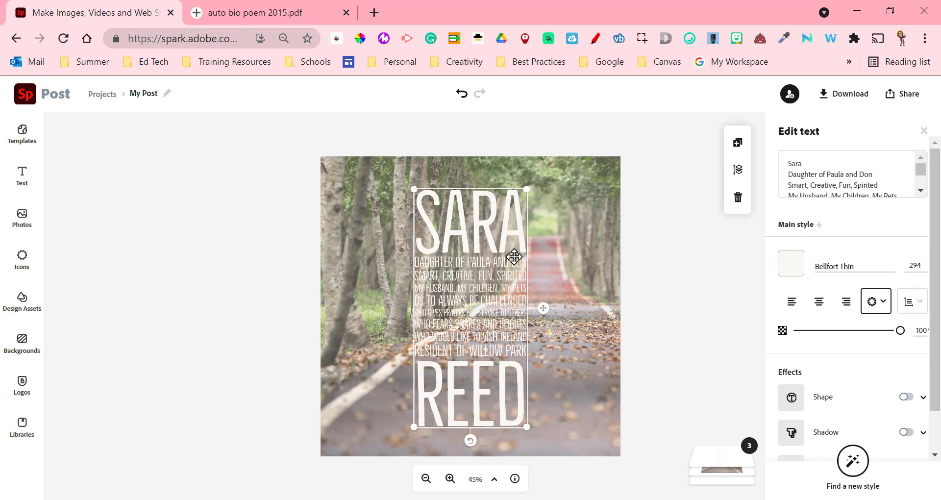
click(855, 463)
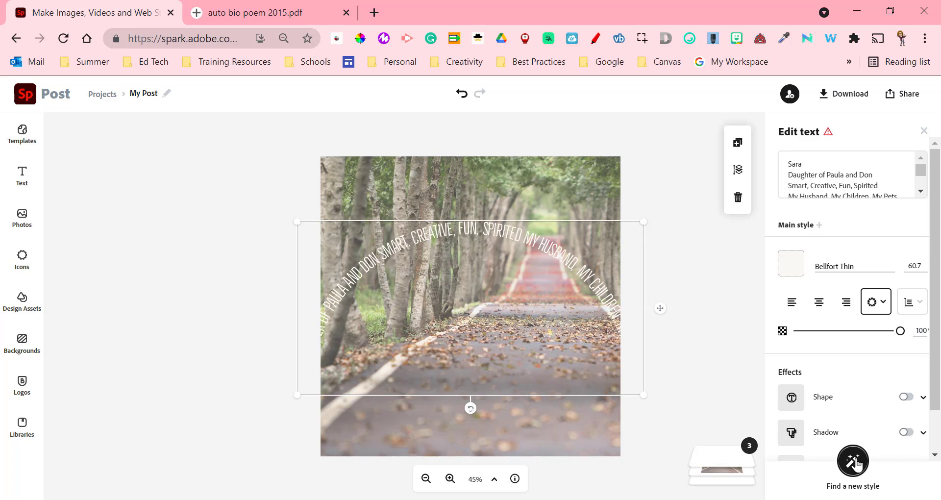
click(855, 463)
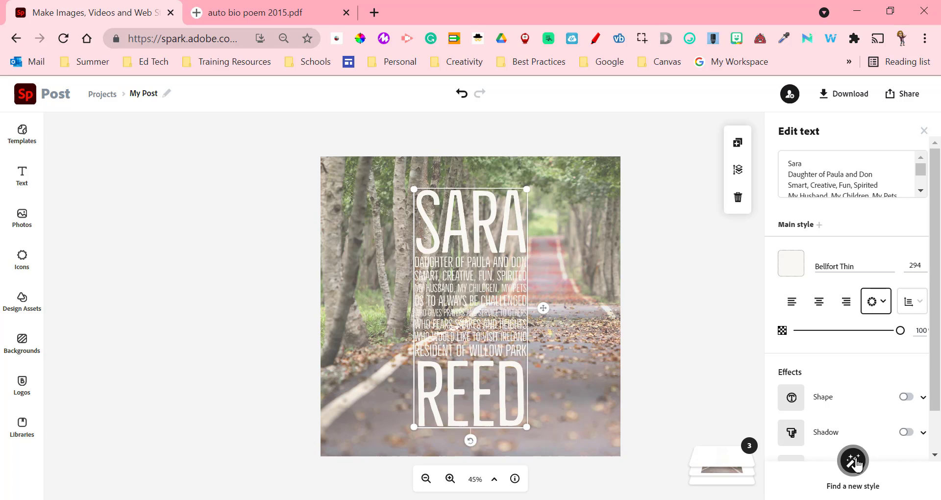
click(855, 463)
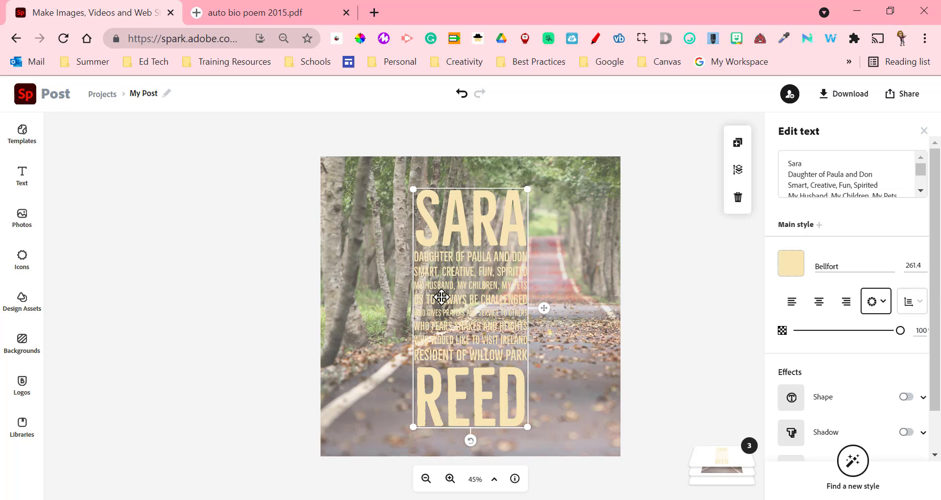
click(671, 253)
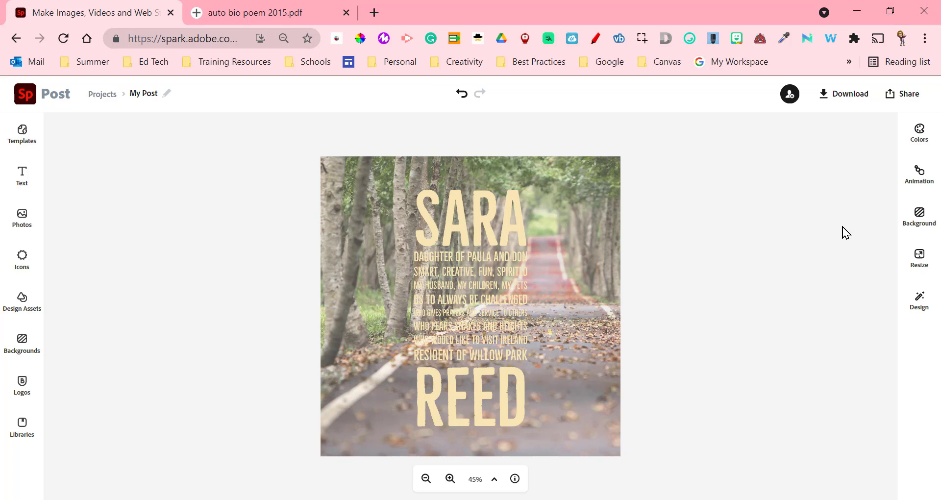
click(503, 261)
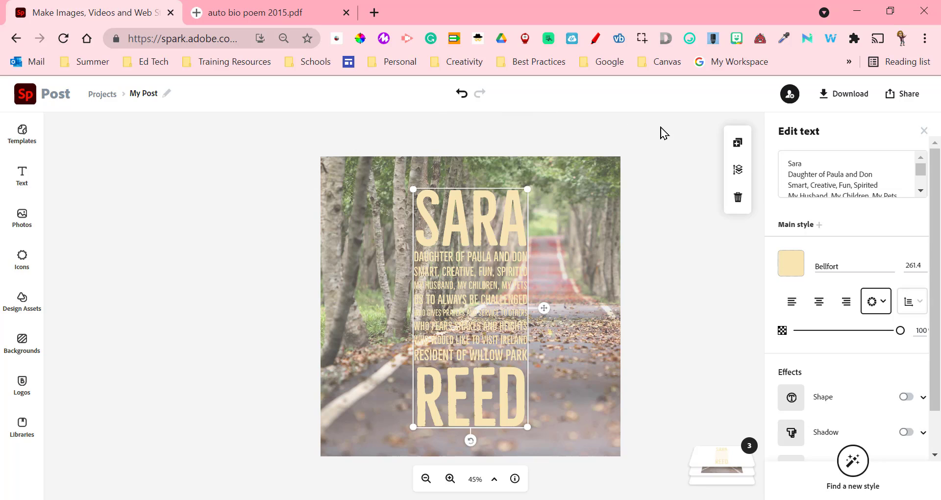
click(674, 126)
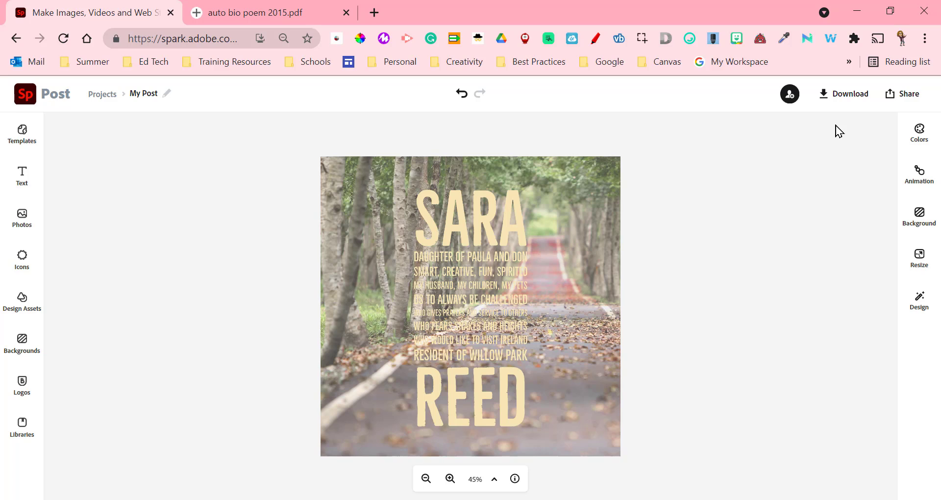
Check the download formats, publish the post as a shareable link and copy that link
click(836, 94)
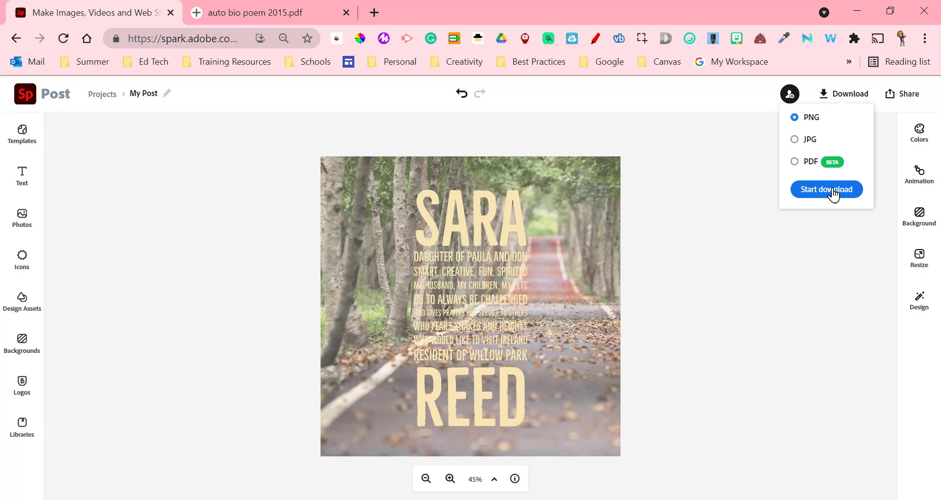
click(912, 96)
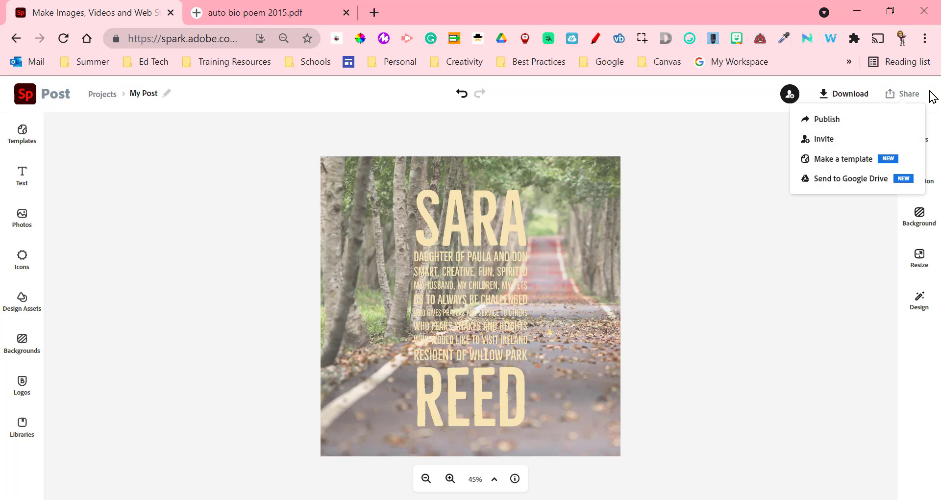
click(832, 126)
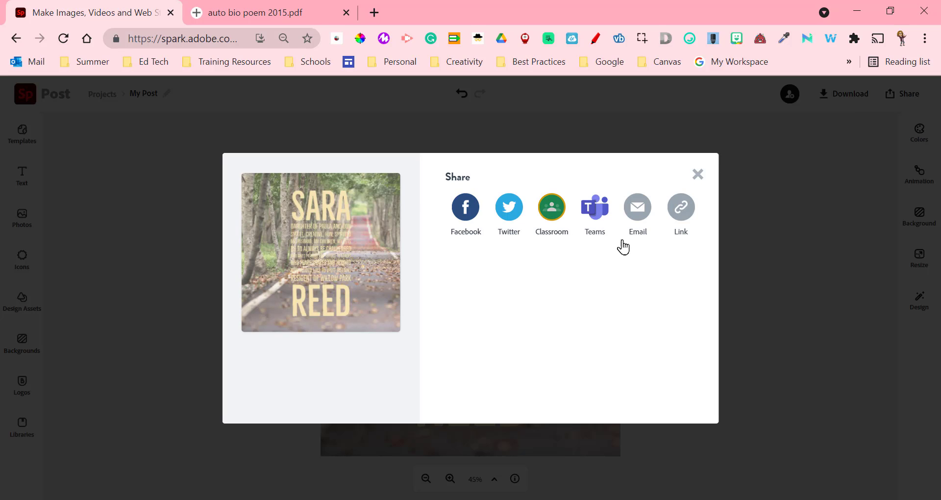
click(679, 213)
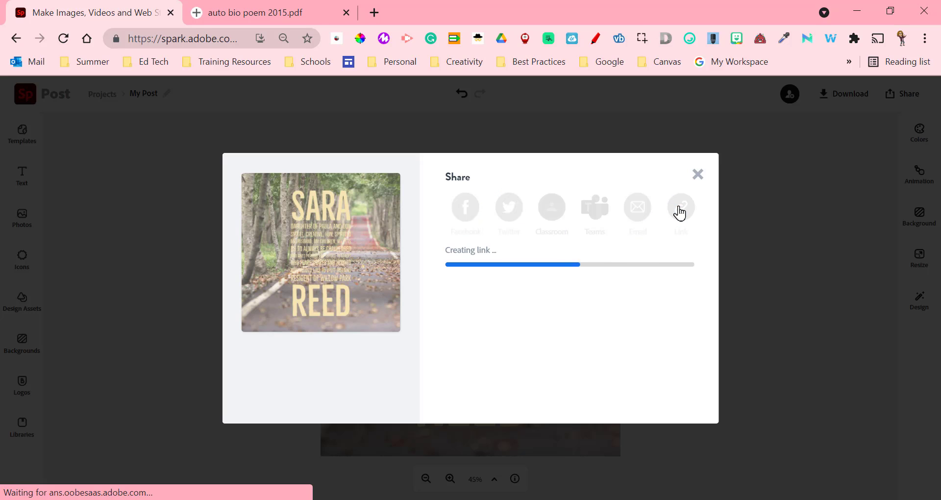
click(657, 265)
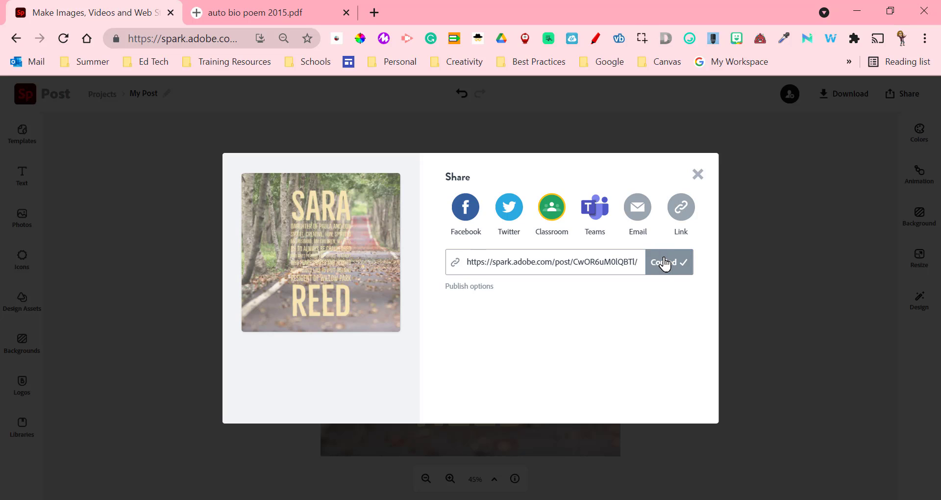
click(684, 269)
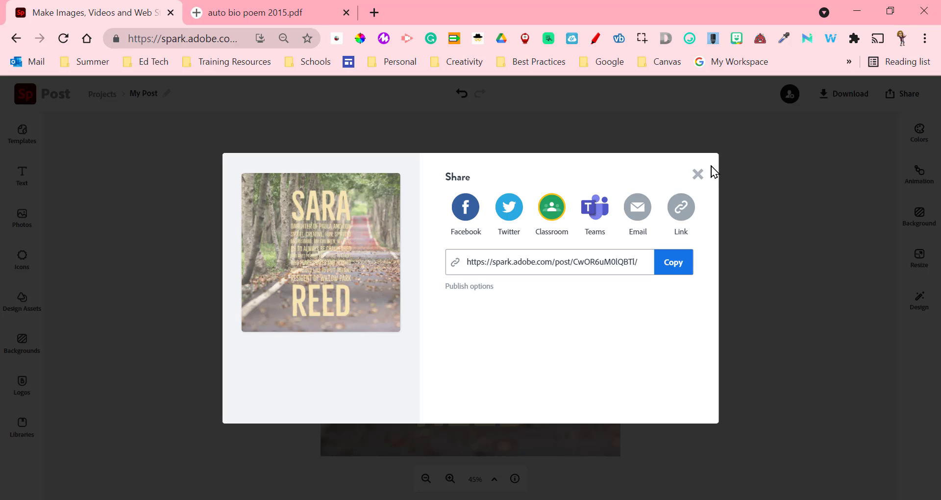
click(697, 175)
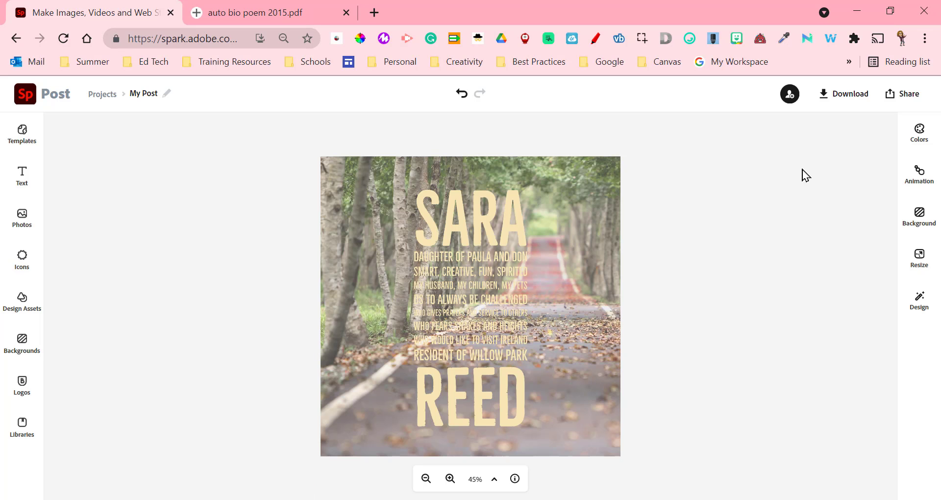